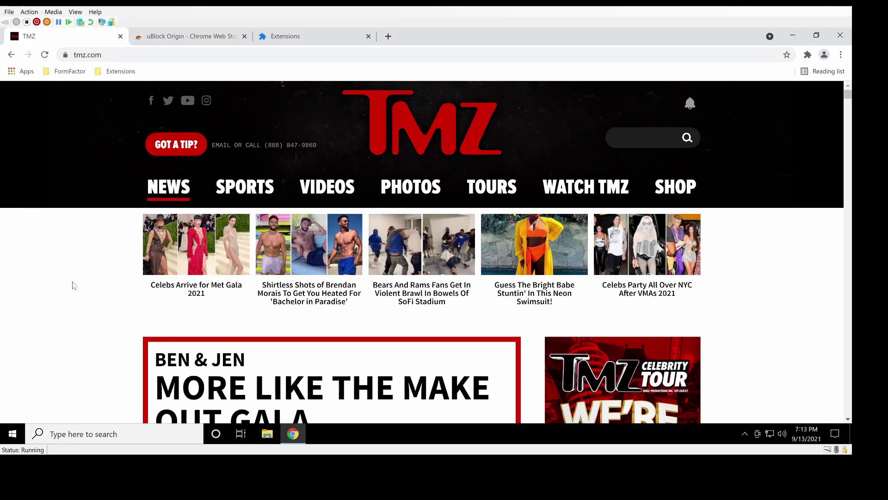
# Open the developer tools' network monitor on the TMZ page, enlarge it and reload the page to record its requests
pyautogui.rightClick(97, 246)
pyautogui.click(149, 384)
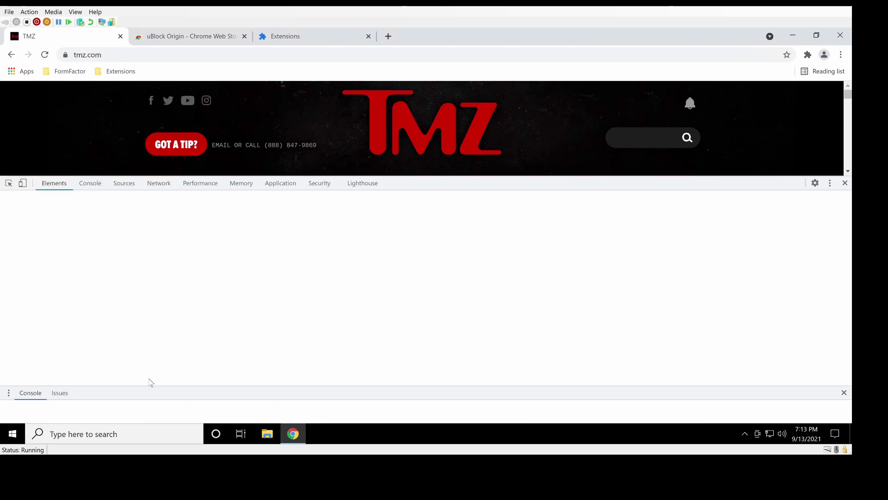
pyautogui.click(159, 184)
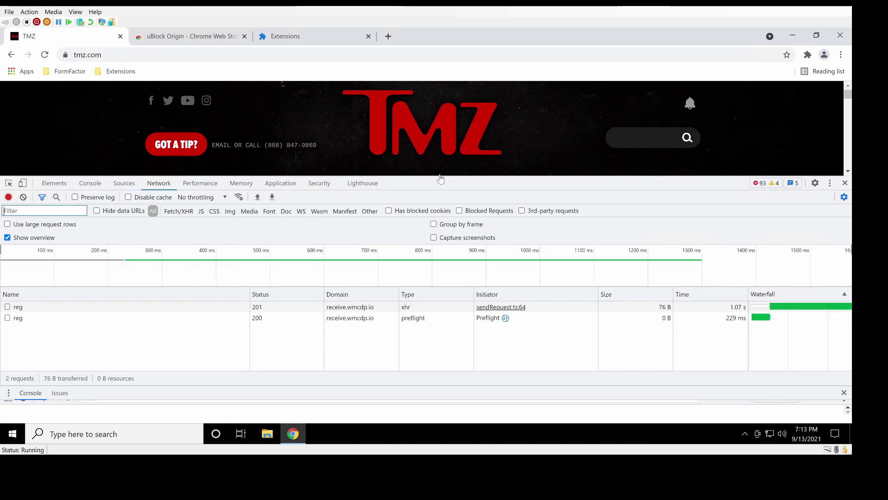
pyautogui.moveTo(437, 177); pyautogui.dragTo(436, 109)
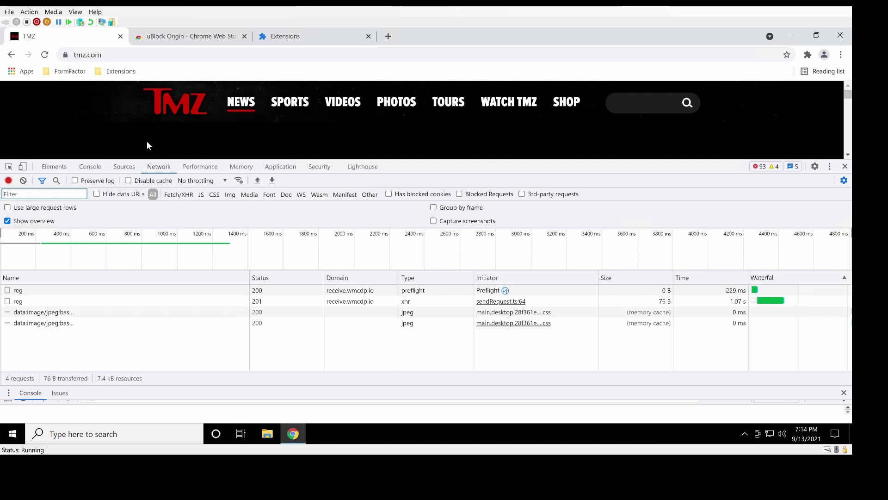
pyautogui.click(46, 55)
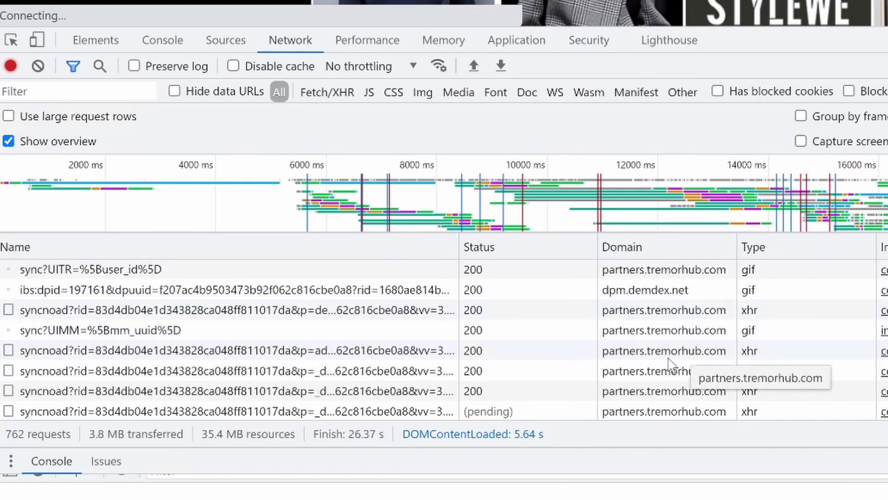
# Sort the recorded requests by domain in descending order and examine the third-party domains the page contacts
pyautogui.click(650, 248)
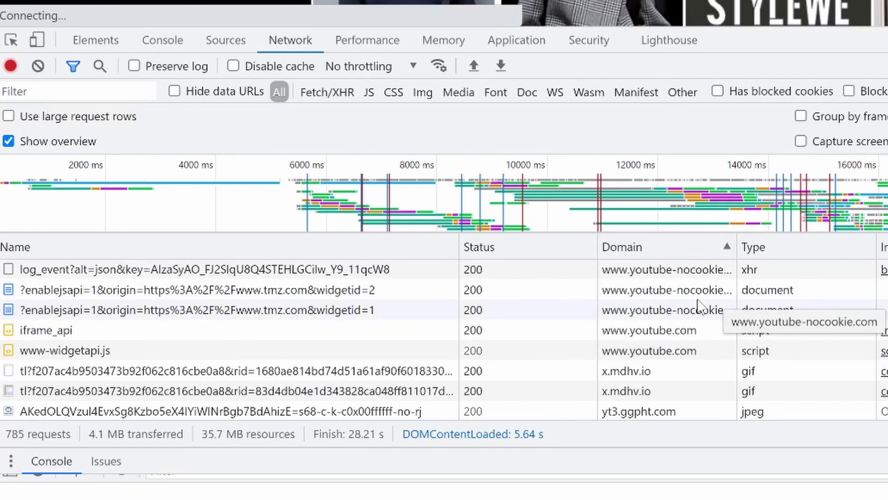
pyautogui.click(686, 247)
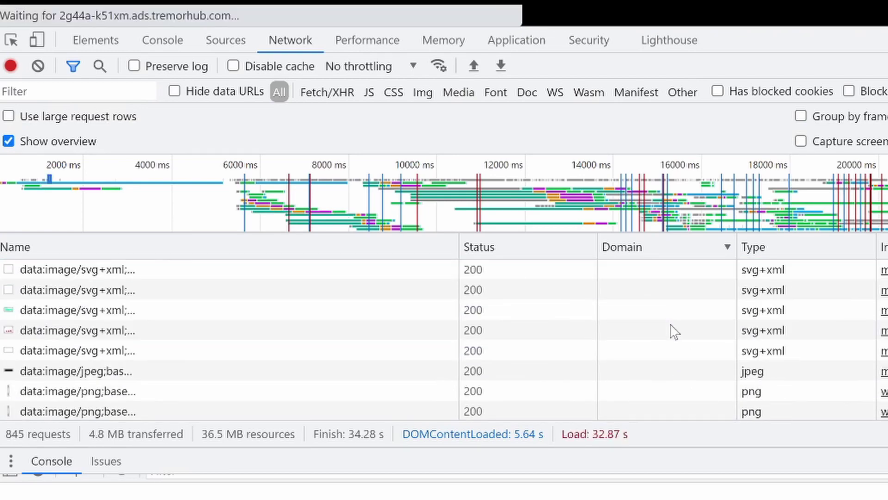
pyautogui.scroll(5, 735, 343)
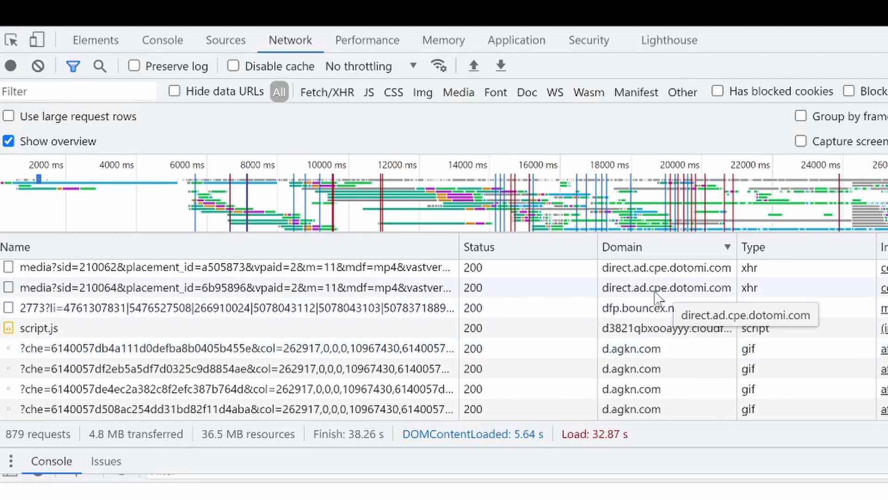
pyautogui.scroll(-10, 656, 296)
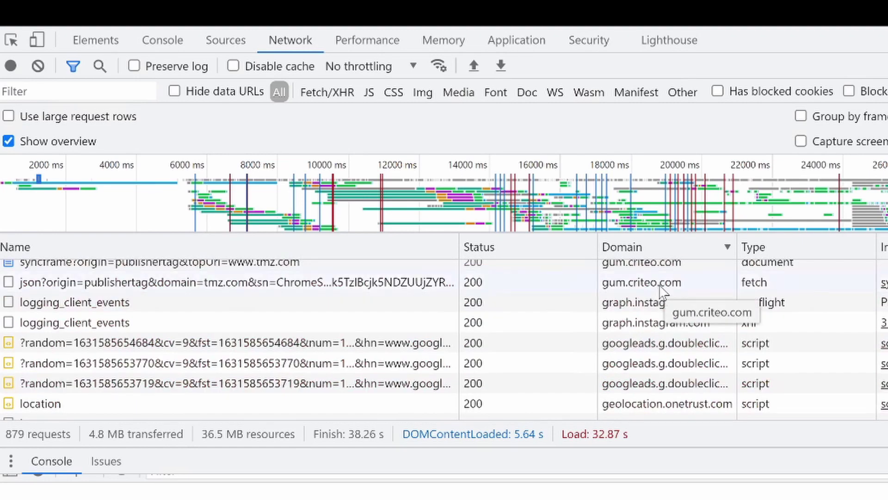
pyautogui.scroll(5, 662, 292)
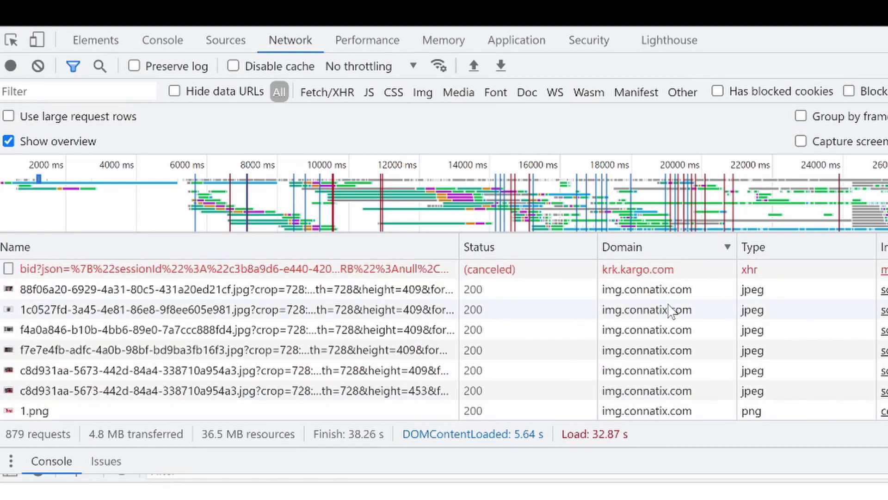
pyautogui.scroll(10, 667, 294)
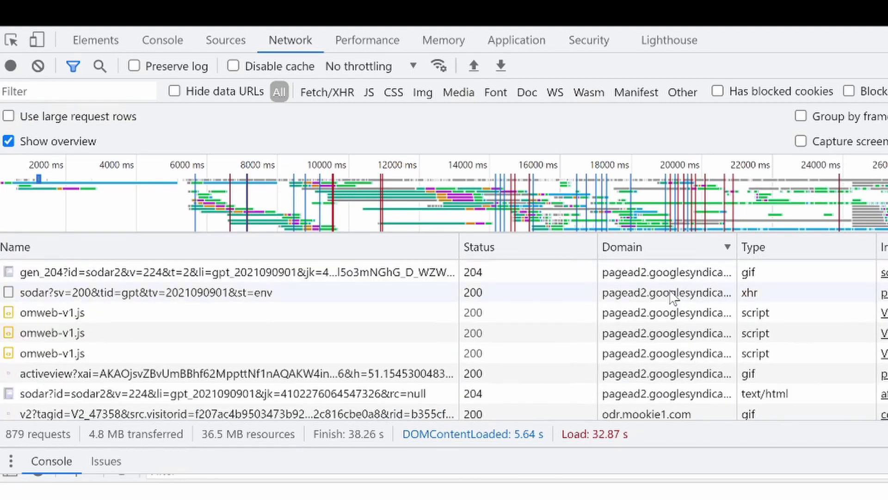
pyautogui.scroll(-10, 674, 296)
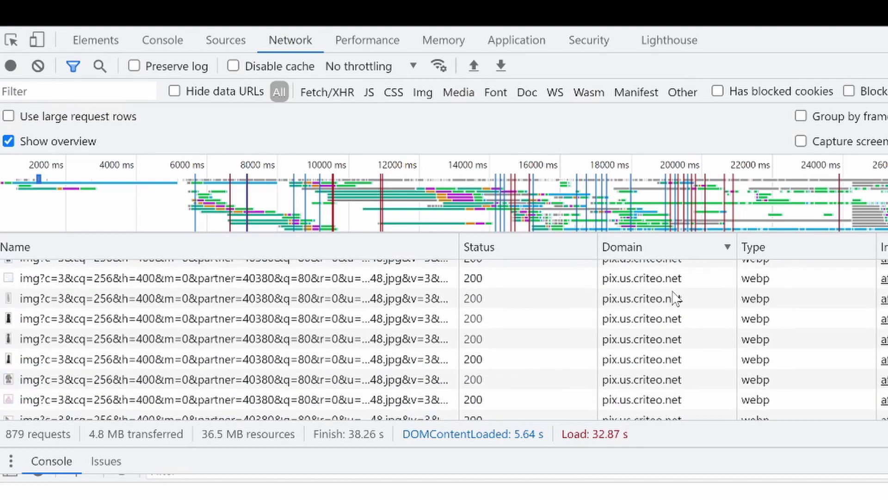
pyautogui.scroll(5, 674, 298)
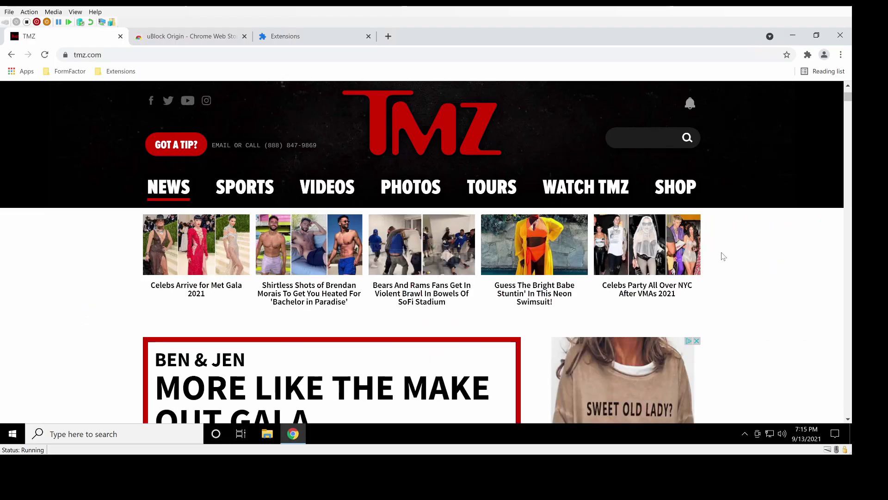
# Look through the TMZ front page for the advertisements placed beside and above the articles
pyautogui.scroll(-10, 722, 254)
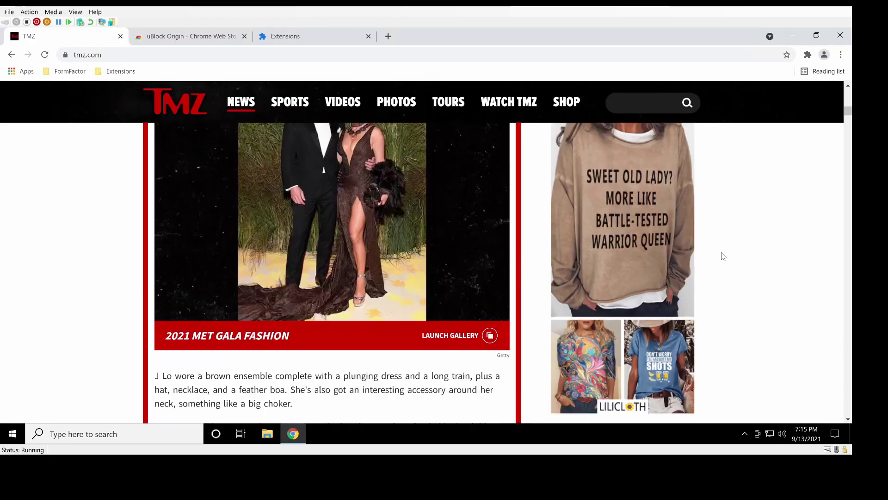
pyautogui.scroll(-15, 722, 254)
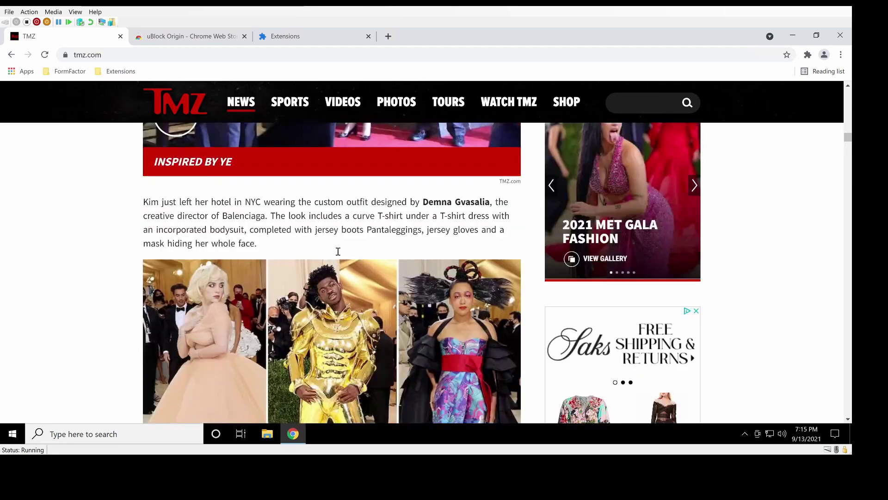
pyautogui.scroll(-5, 338, 252)
pyautogui.scroll(10, 388, 247)
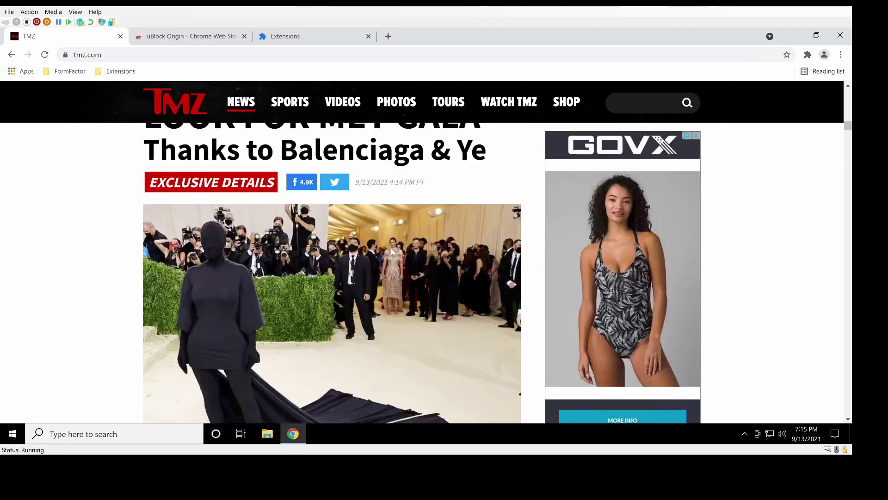
pyautogui.scroll(15, 392, 251)
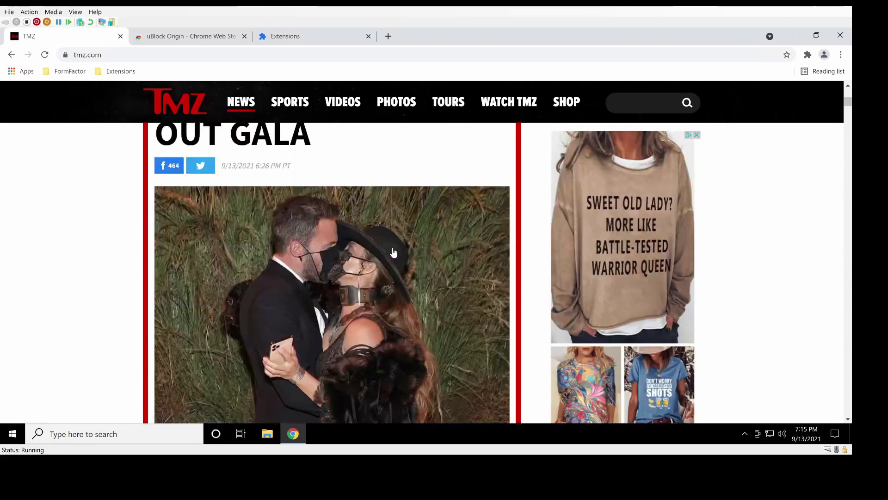
pyautogui.scroll(10, 393, 252)
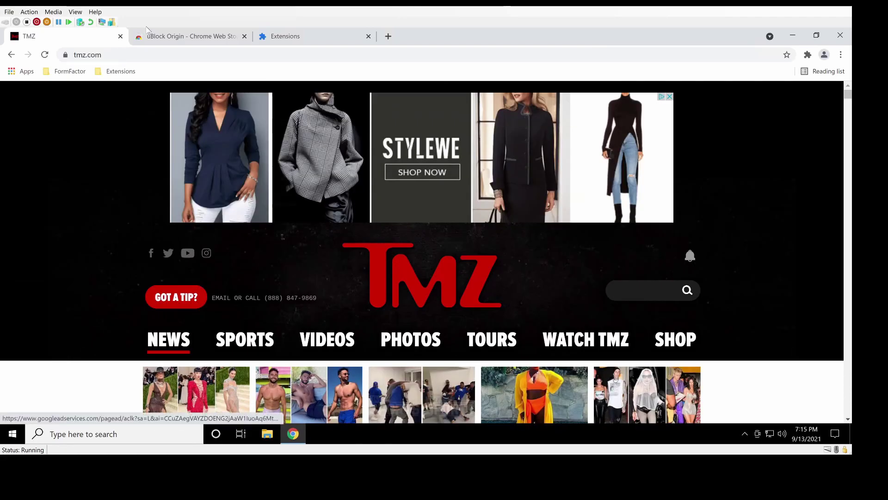
# Install the uBlock Origin extension from its Chrome Web Store page
pyautogui.click(149, 33)
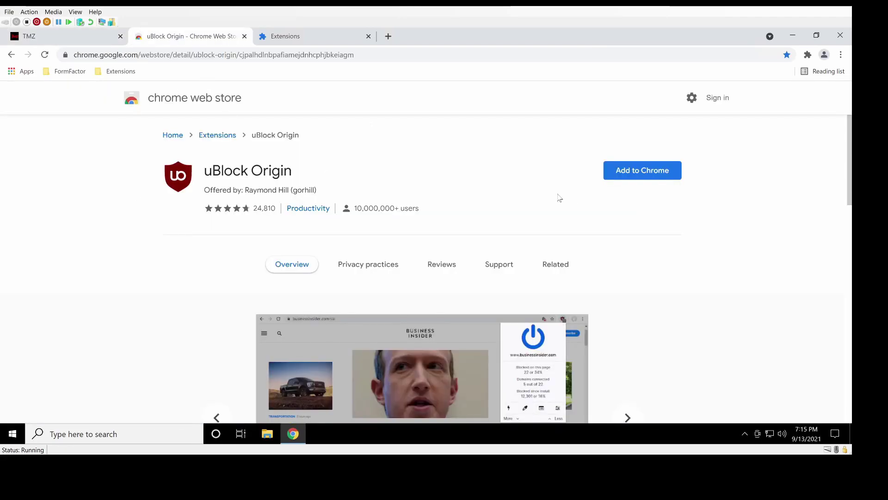
pyautogui.click(654, 173)
pyautogui.click(452, 159)
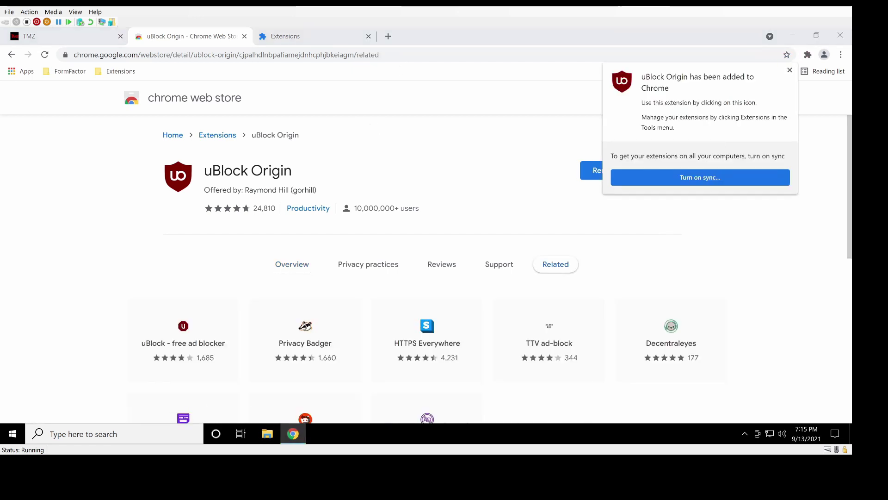
# Pin uBlock Origin so it stays visible beside the address bar
pyautogui.click(808, 54)
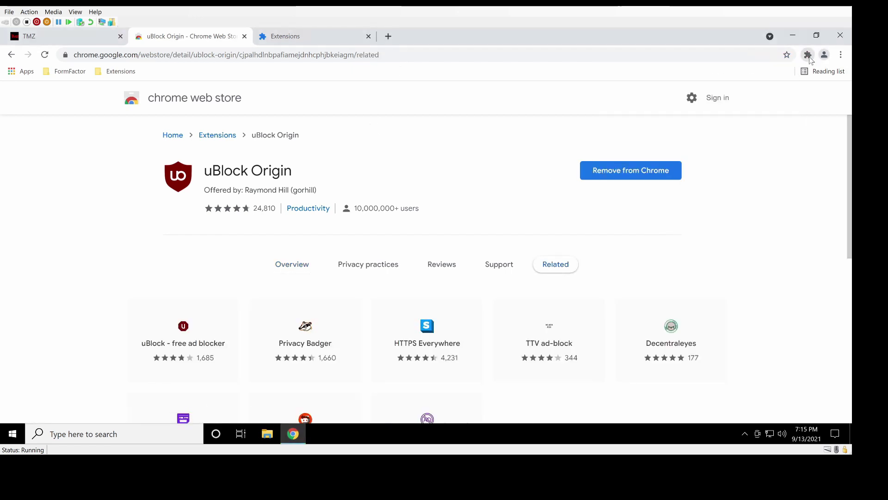
pyautogui.click(808, 54)
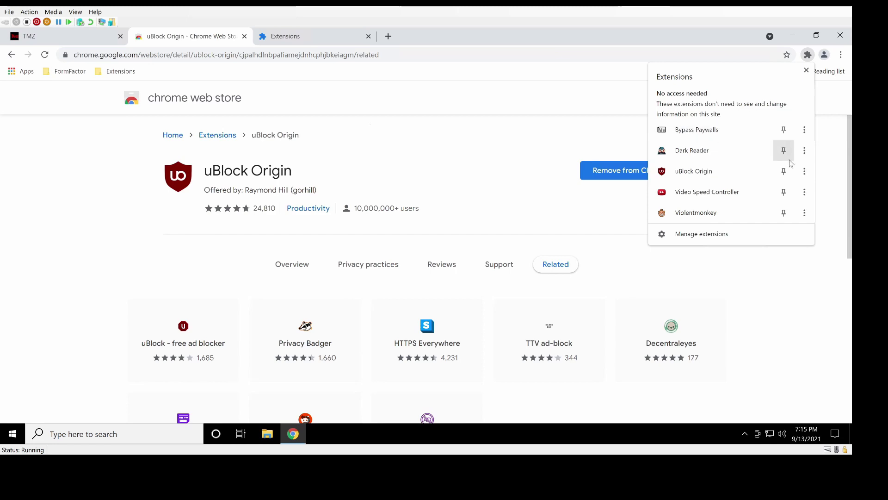
pyautogui.click(786, 173)
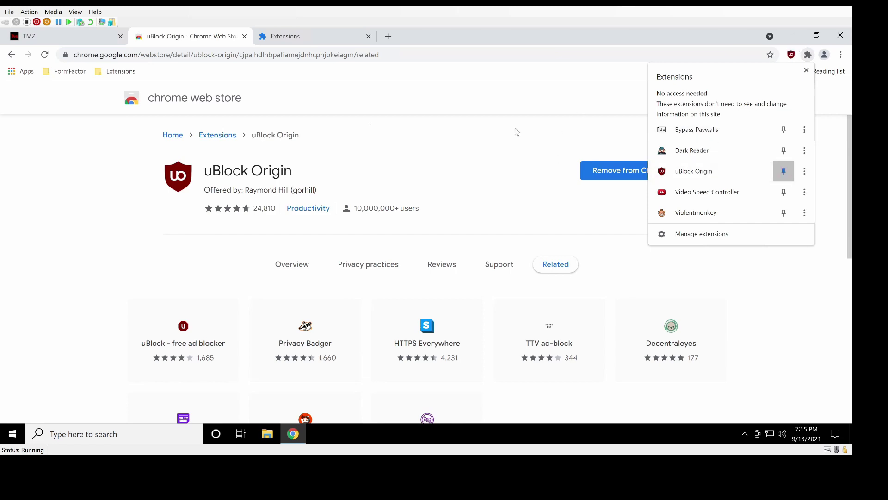
pyautogui.click(517, 132)
# Return to the TMZ page and check uBlock Origin's blocking statistics for it
pyautogui.click(69, 37)
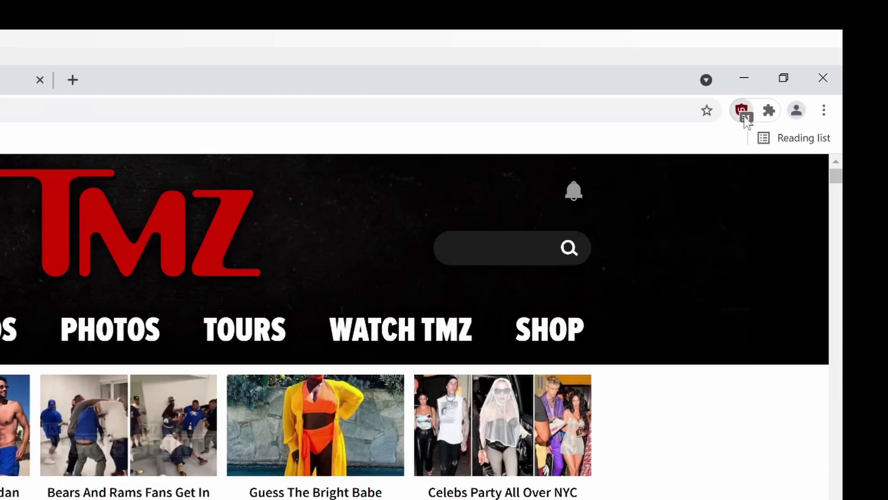
pyautogui.click(792, 55)
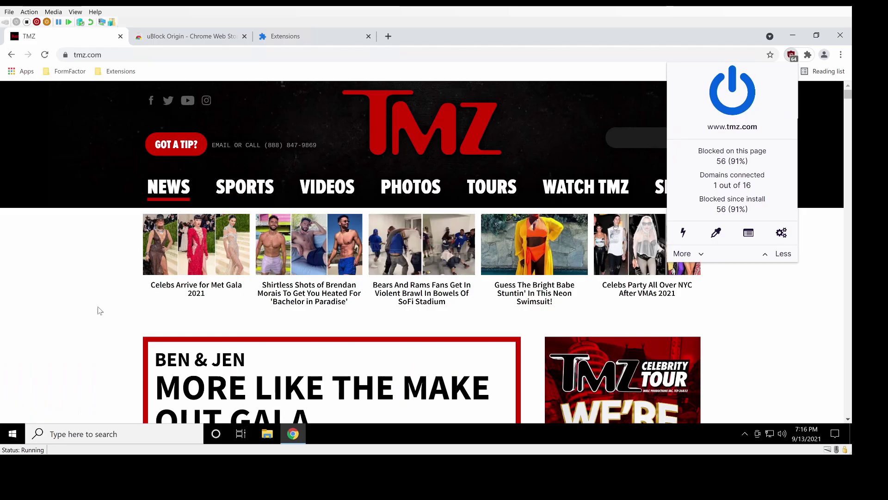
pyautogui.click(95, 311)
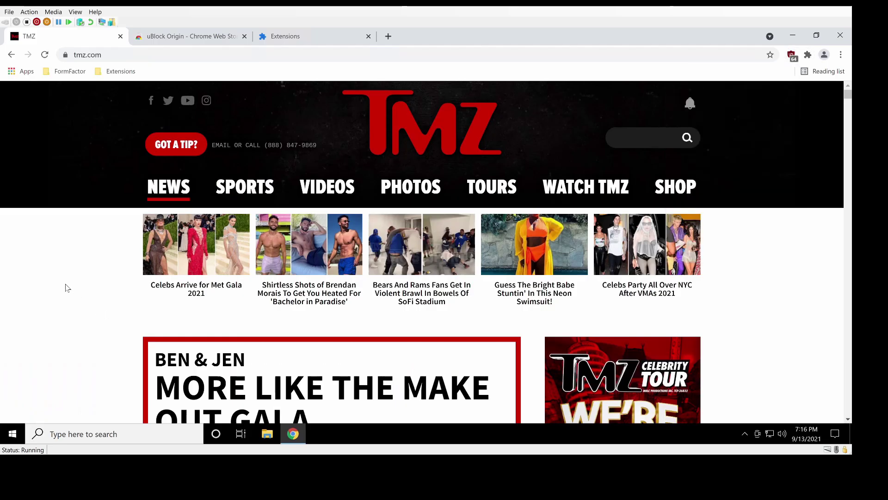
# Reopen the network monitor on the TMZ page, enlarge it and reload the page to record requests with uBlock Origin active
pyautogui.rightClick(66, 286)
pyautogui.click(113, 276)
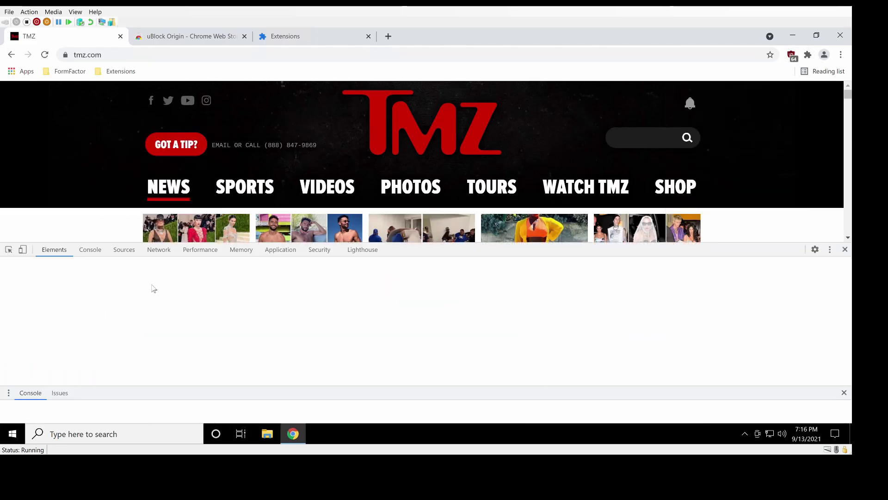
pyautogui.click(159, 249)
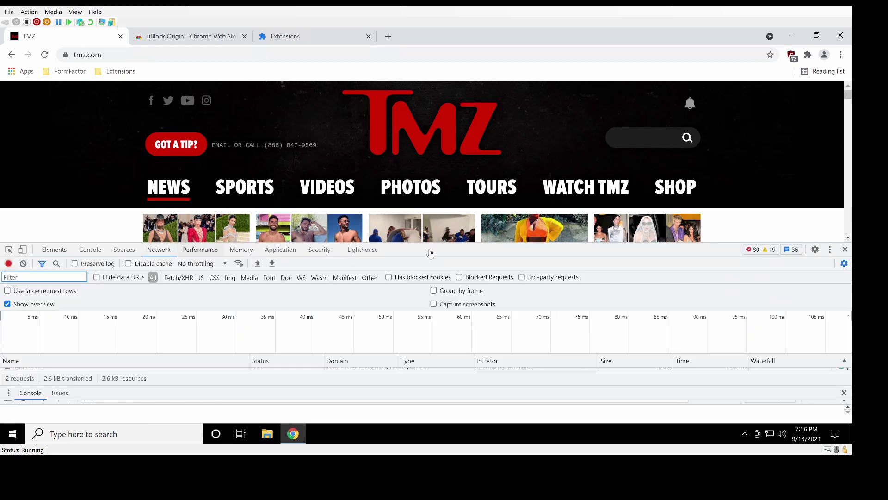
pyautogui.moveTo(472, 247); pyautogui.dragTo(471, 122)
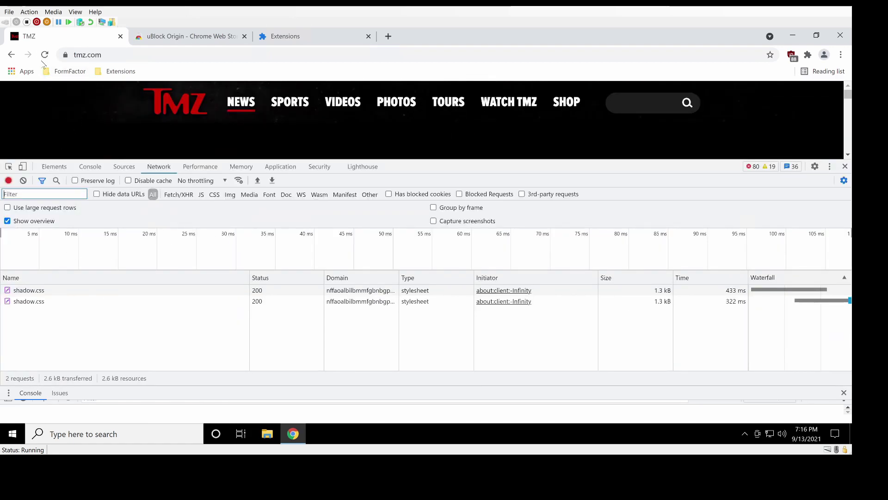
pyautogui.press('F5')
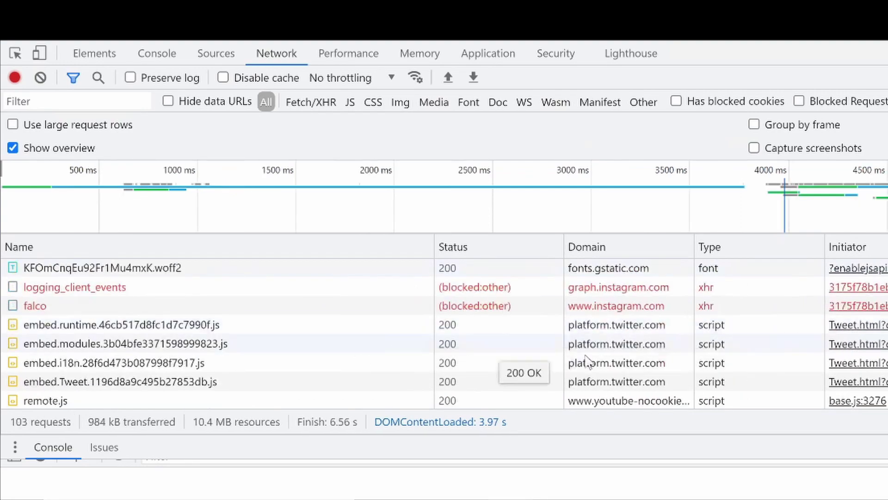
# Sort the new requests by domain in ascending order and examine which ones uBlock Origin blocks
pyautogui.click(638, 248)
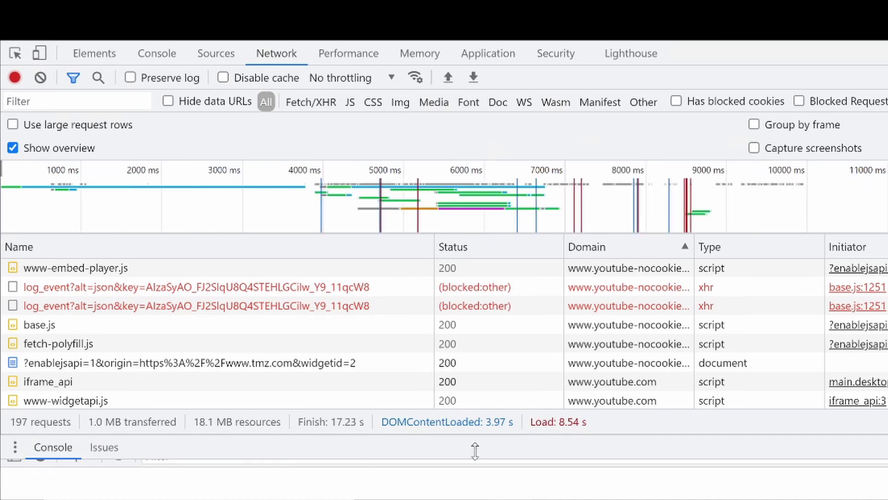
pyautogui.click(650, 288)
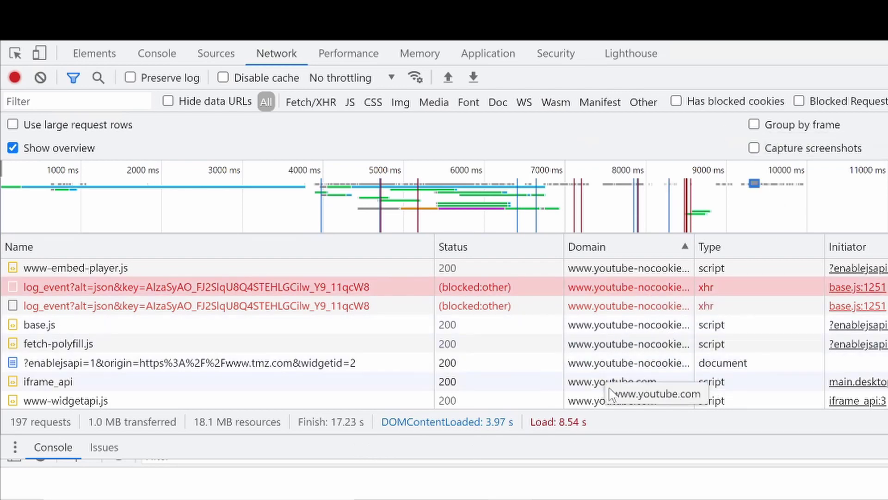
pyautogui.scroll(5, 607, 392)
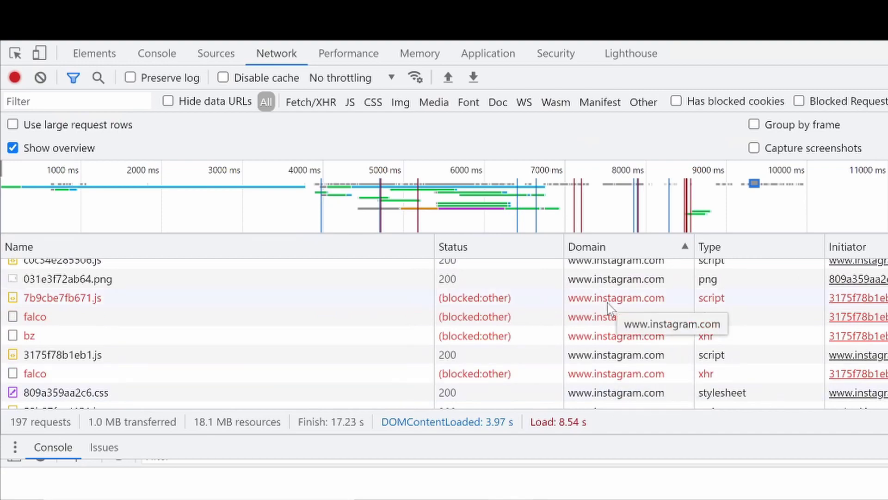
pyautogui.click(602, 320)
pyautogui.scroll(15, 604, 324)
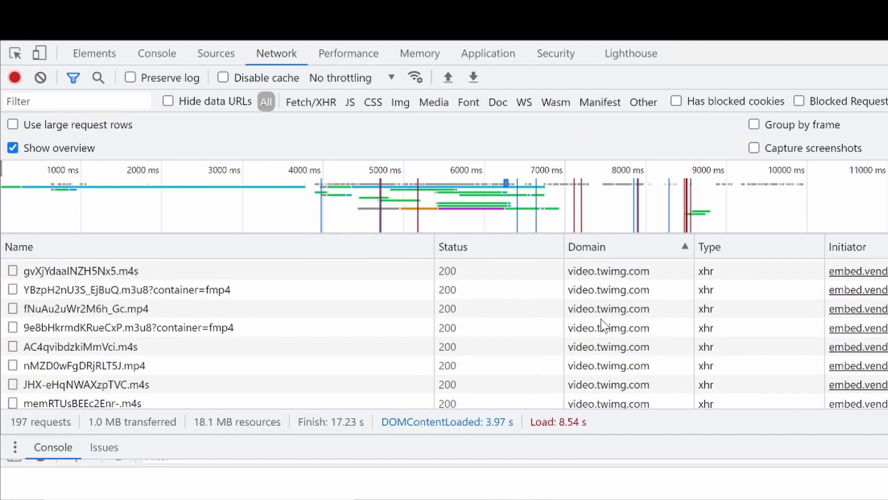
pyautogui.scroll(-10, 619, 297)
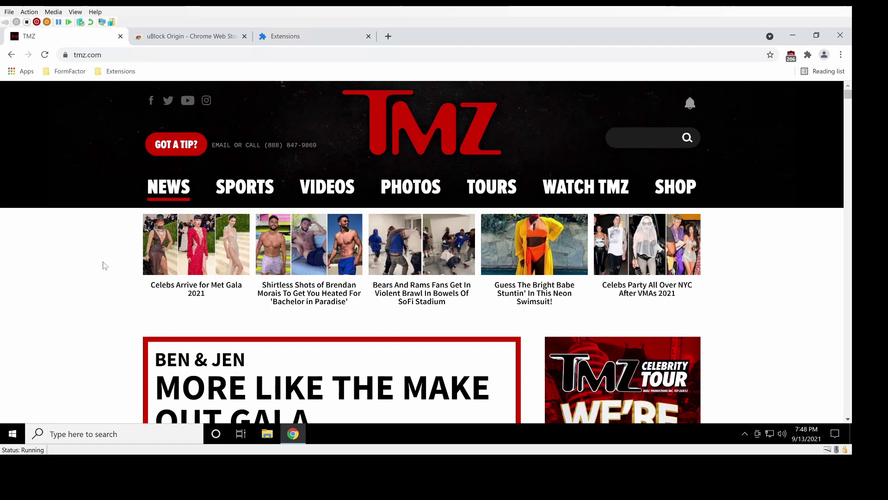
# Look through the TMZ home page for ads that still appear with uBlock Origin active
pyautogui.scroll(-10, 103, 287)
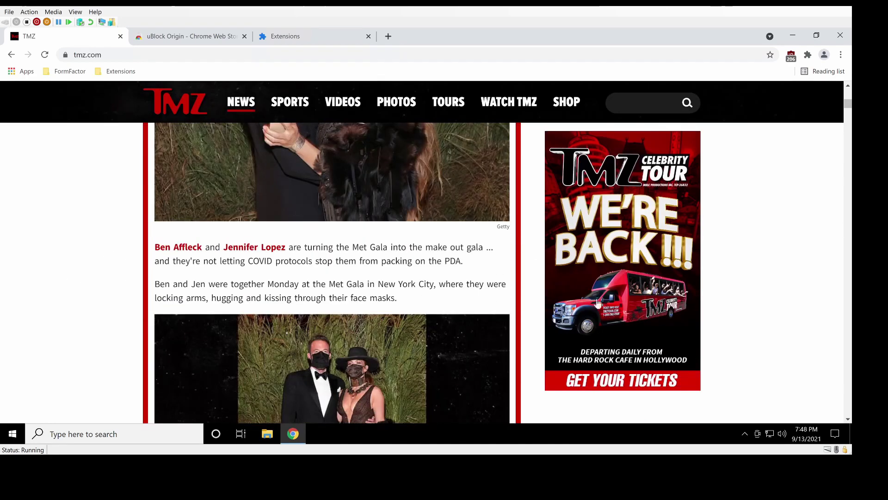
pyautogui.scroll(-10, 708, 300)
pyautogui.scroll(-10, 669, 398)
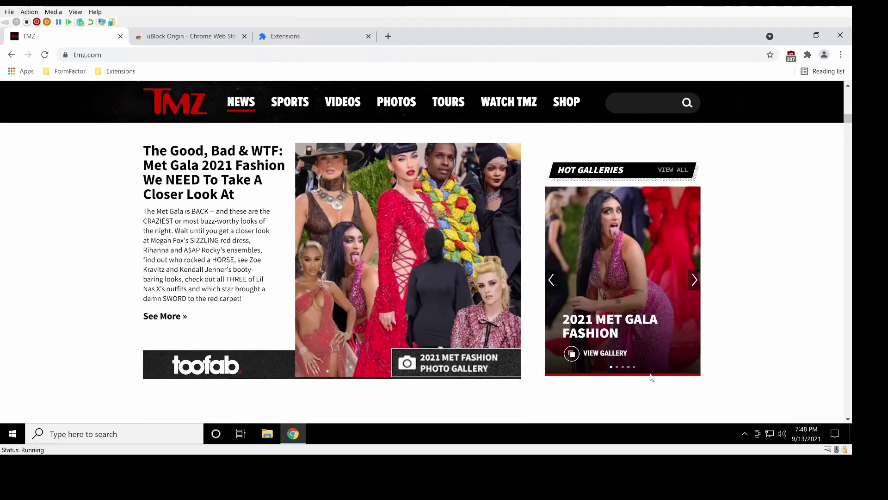
pyautogui.scroll(-15, 612, 340)
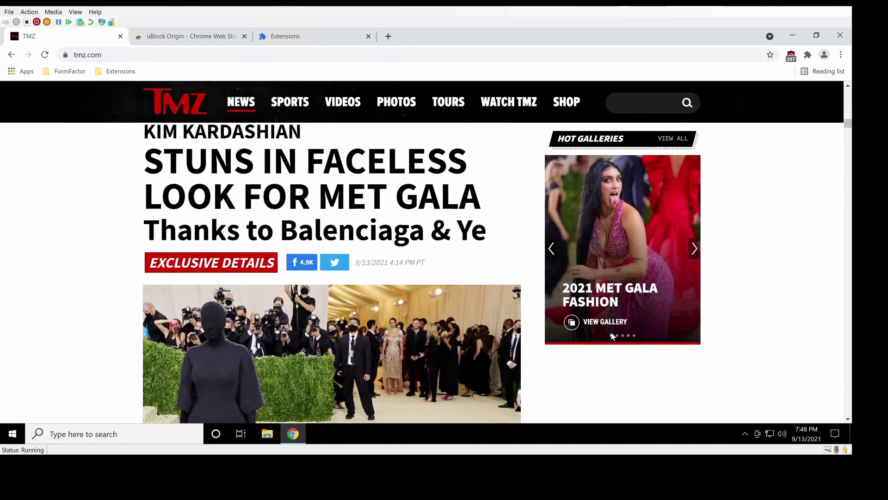
pyautogui.scroll(15, 646, 225)
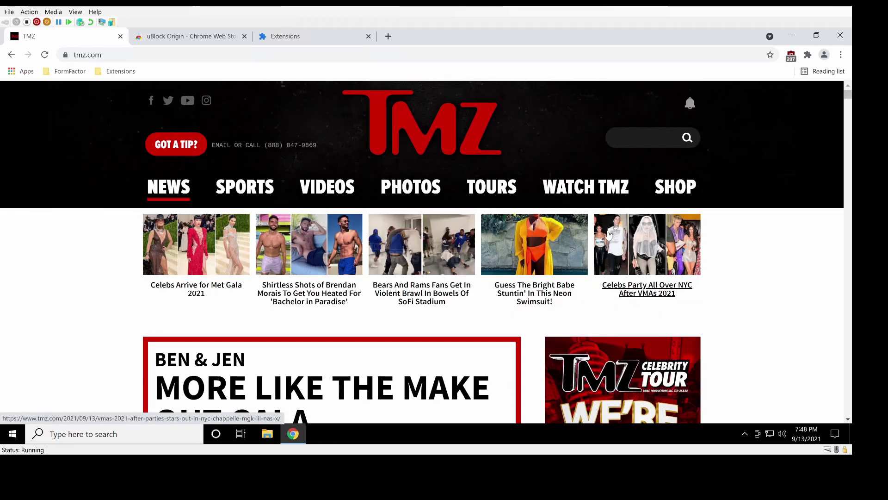
# Block the TMZ Celebrity Tour banner image with uBlock Origin's element blocker, previewing the imagez.tmz.com network filter before creating it
pyautogui.scroll(-5, 611, 234)
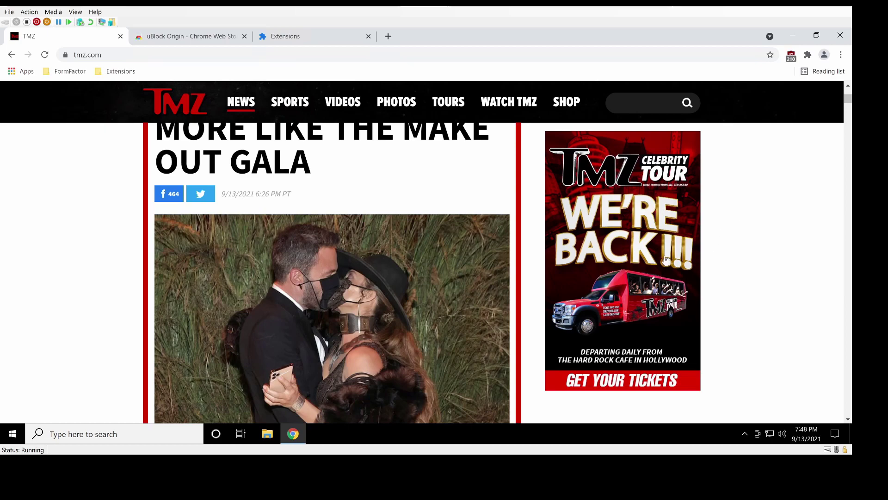
pyautogui.rightClick(588, 236)
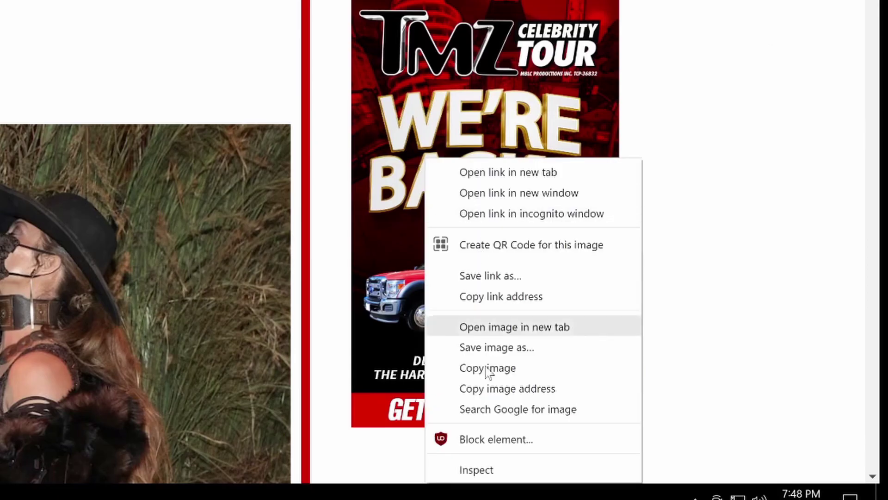
pyautogui.click(508, 439)
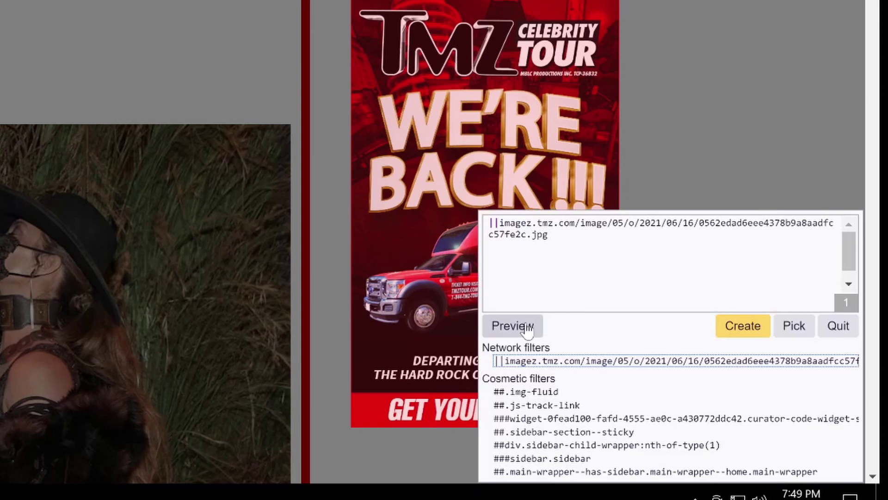
pyautogui.click(527, 331)
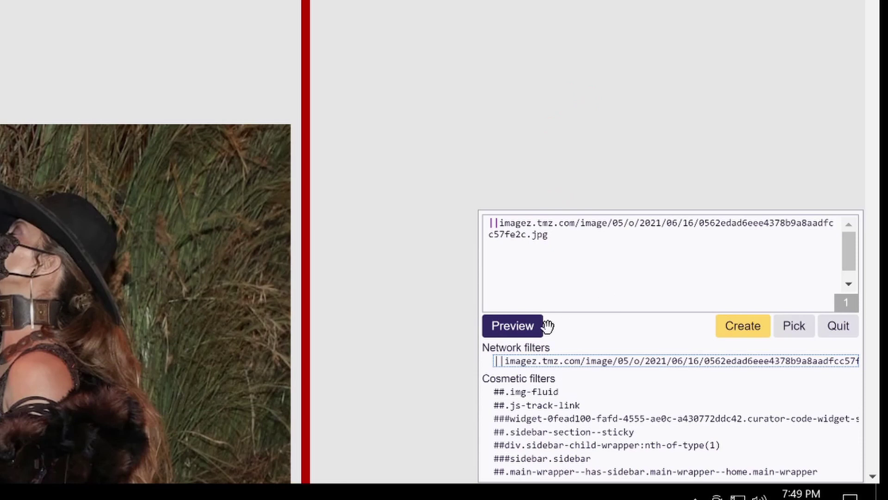
pyautogui.click(533, 332)
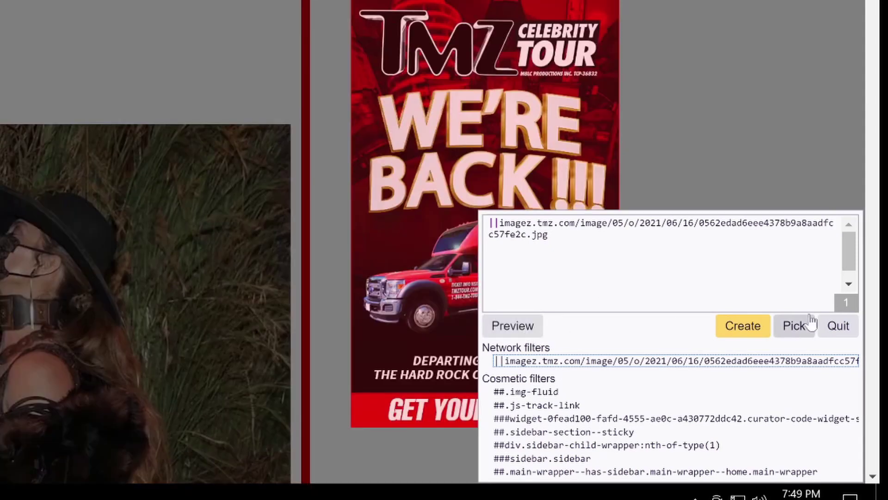
pyautogui.click(745, 325)
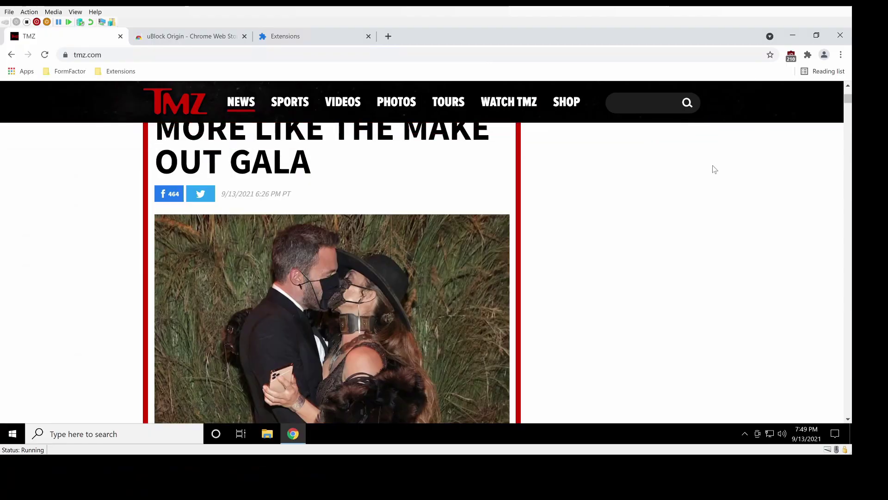
# Open uBlock Origin's options dashboard and review its filter lists
pyautogui.rightClick(792, 56)
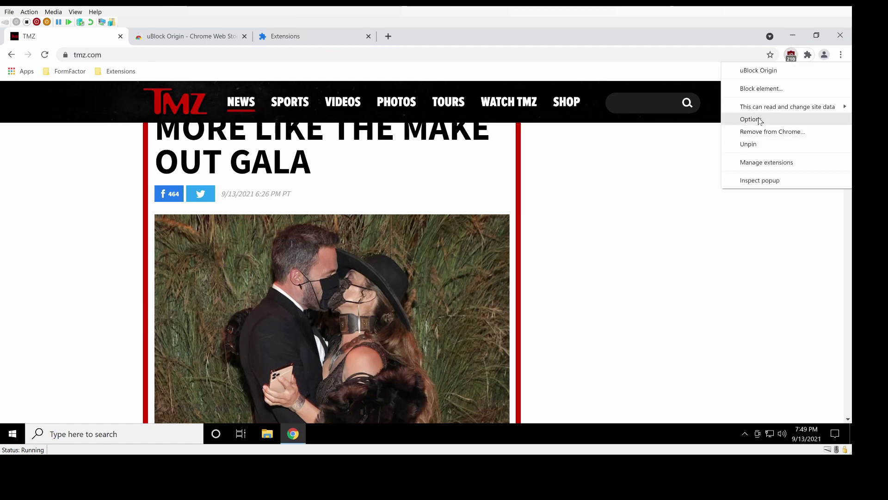
pyautogui.click(761, 121)
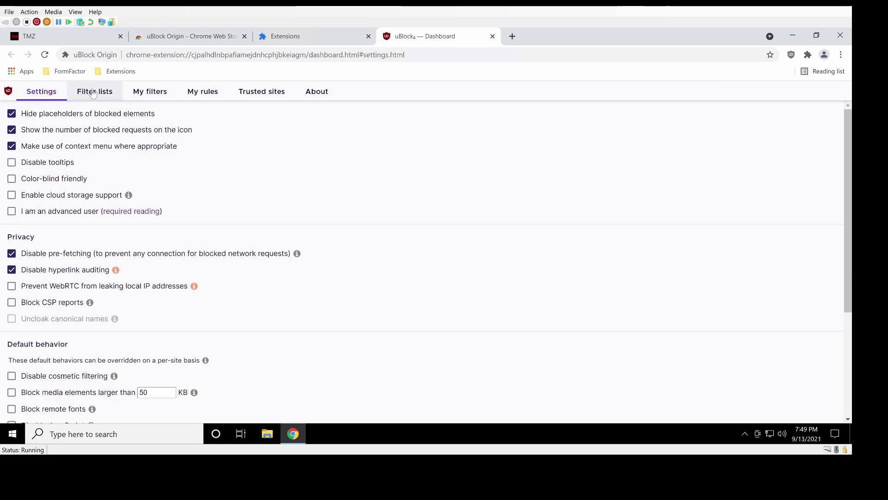
pyautogui.click(109, 100)
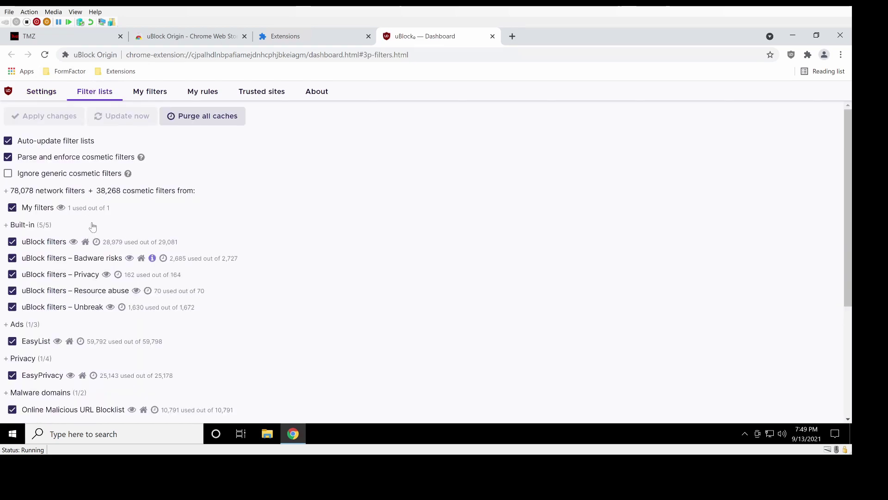
pyautogui.scroll(-3, 88, 285)
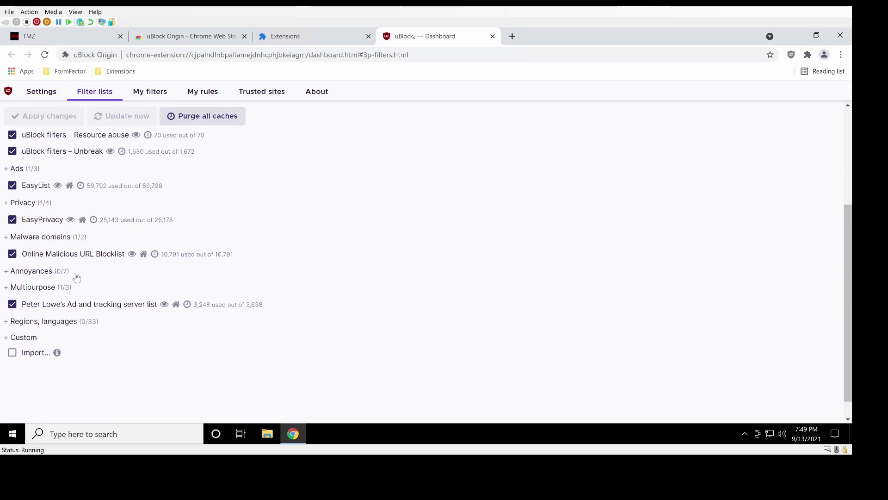
# Inspect the entries of the Online Malicious URL Blocklist, close the list and look over the available filter lists again
pyautogui.click(13, 254)
pyautogui.click(13, 255)
pyautogui.click(132, 255)
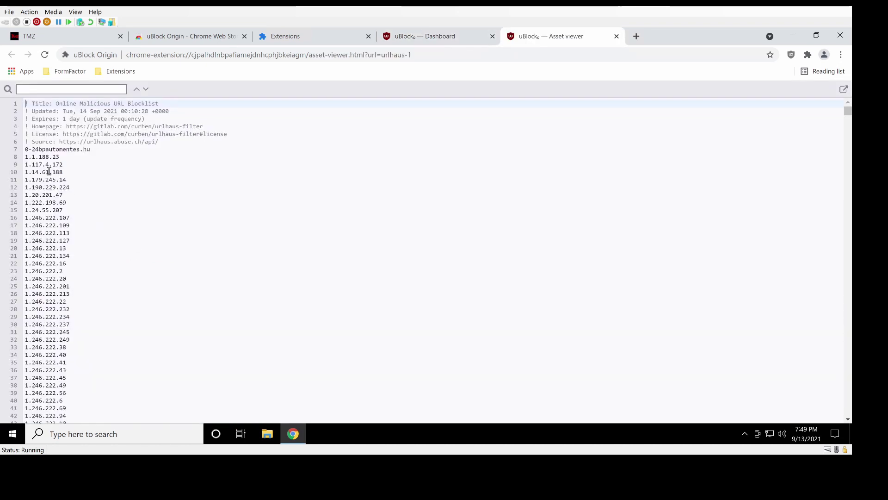
pyautogui.moveTo(26, 158); pyautogui.dragTo(62, 158)
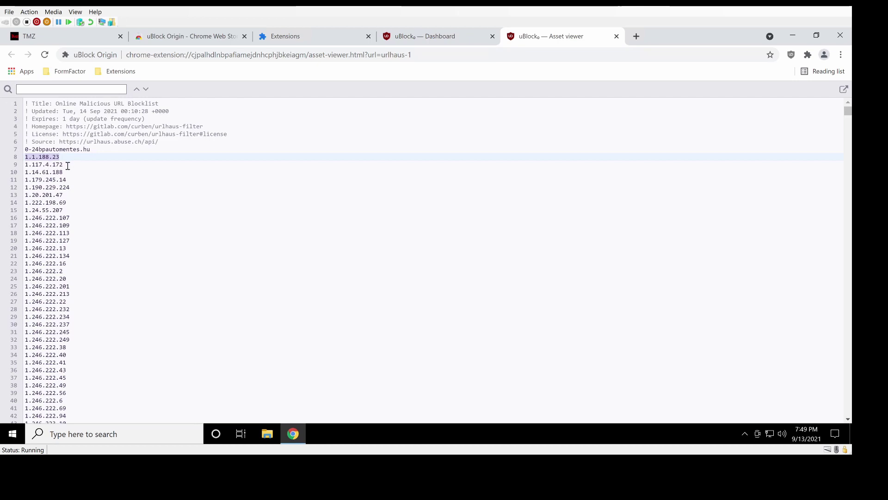
pyautogui.scroll(-20, 80, 256)
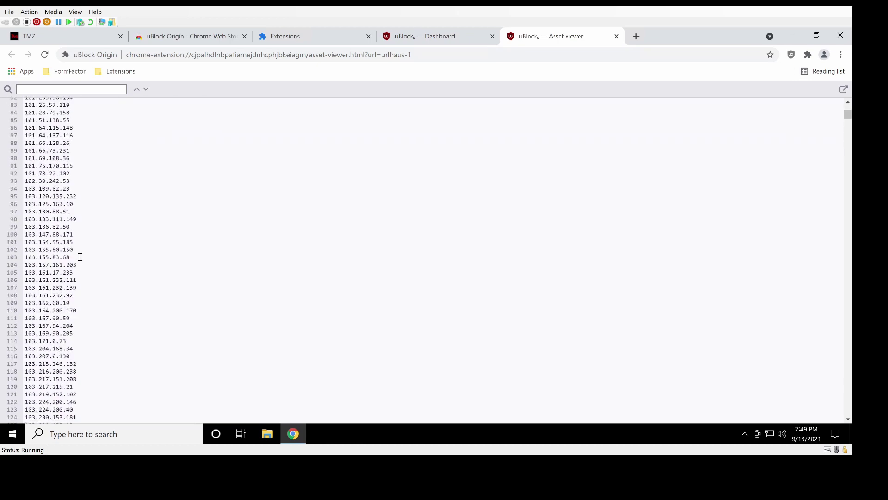
pyautogui.scroll(-20, 80, 257)
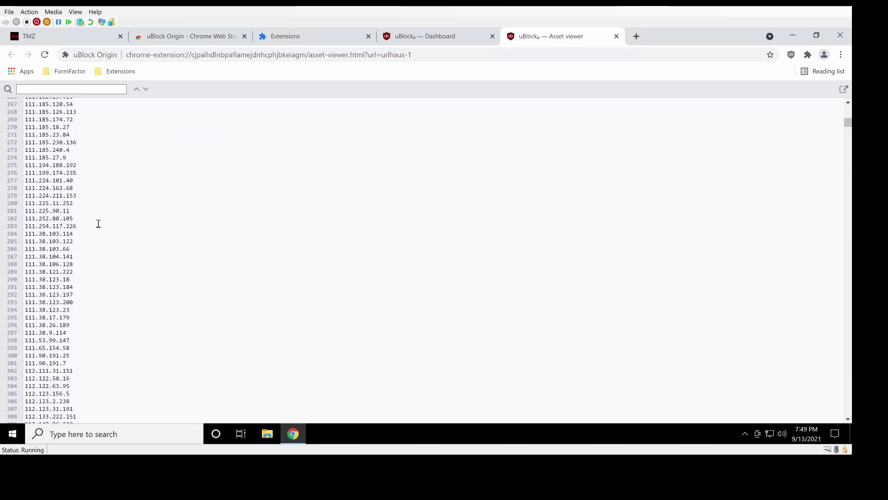
pyautogui.scroll(-20, 72, 179)
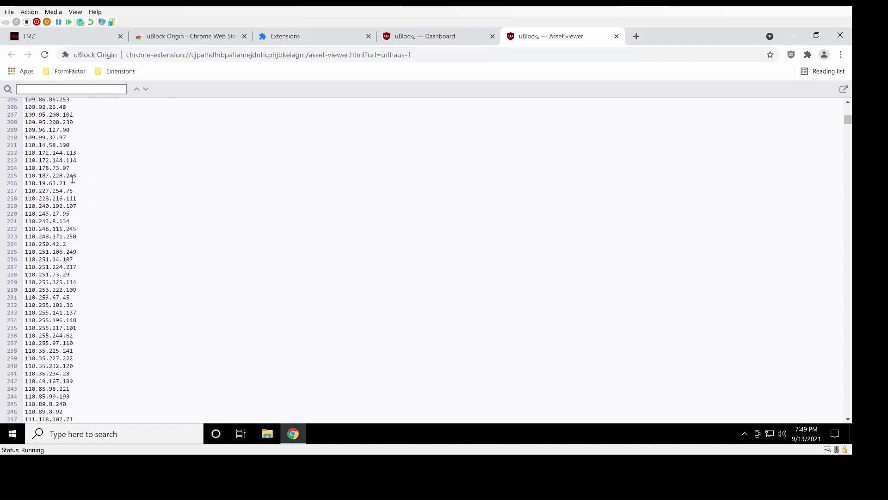
pyautogui.click(617, 36)
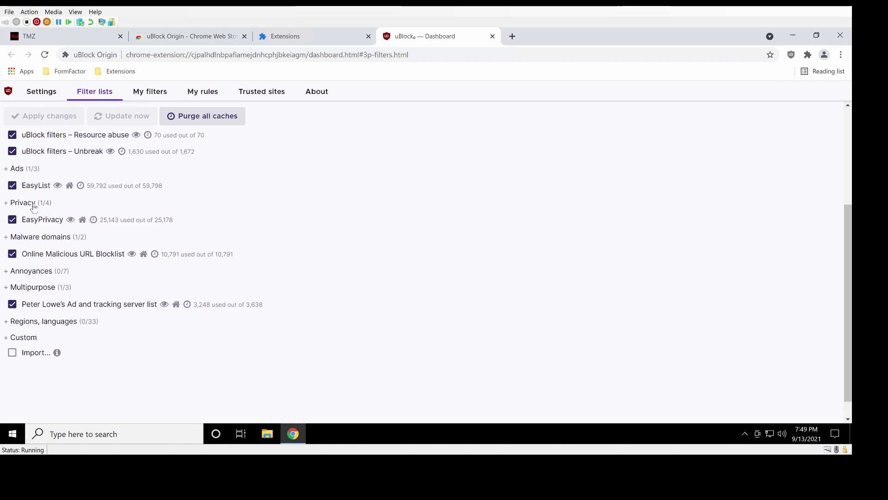
pyautogui.scroll(3, 76, 159)
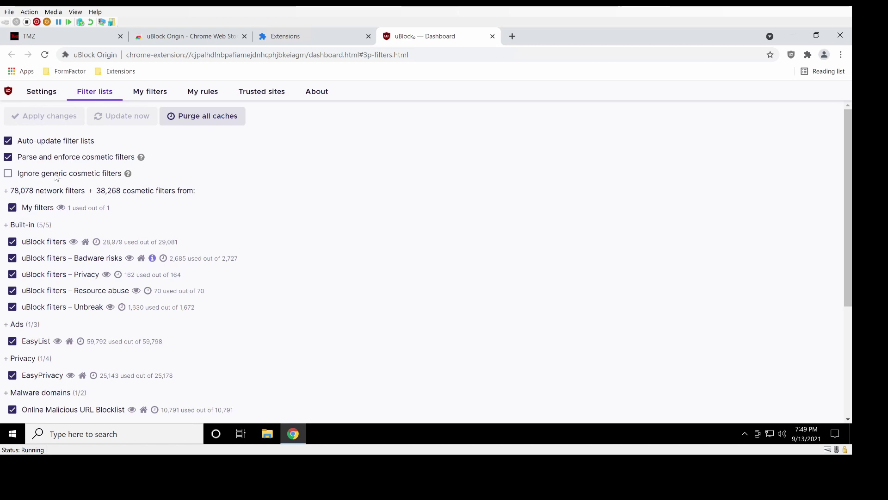
pyautogui.scroll(-4, 124, 329)
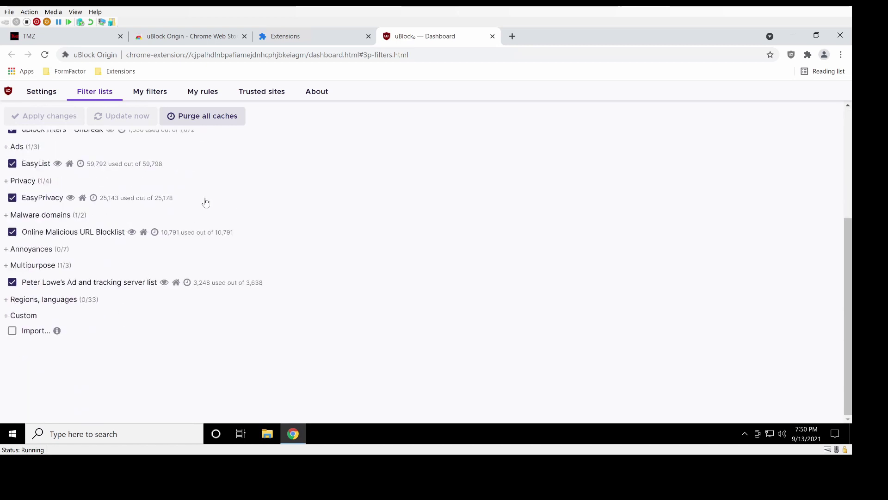
# Examine the custom filter for the blocked TMZ banner image and uBlock Origin's list of trusted sites
pyautogui.click(146, 92)
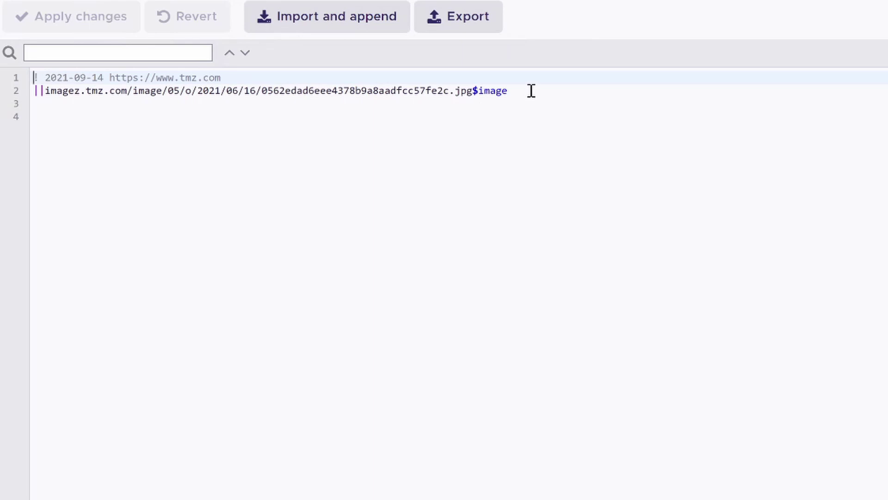
pyautogui.moveTo(314, 157); pyautogui.dragTo(13, 161)
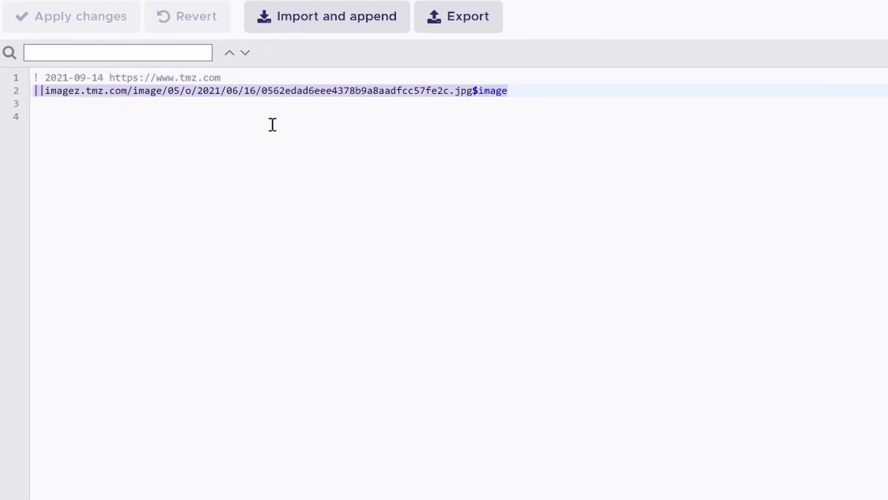
pyautogui.click(347, 152)
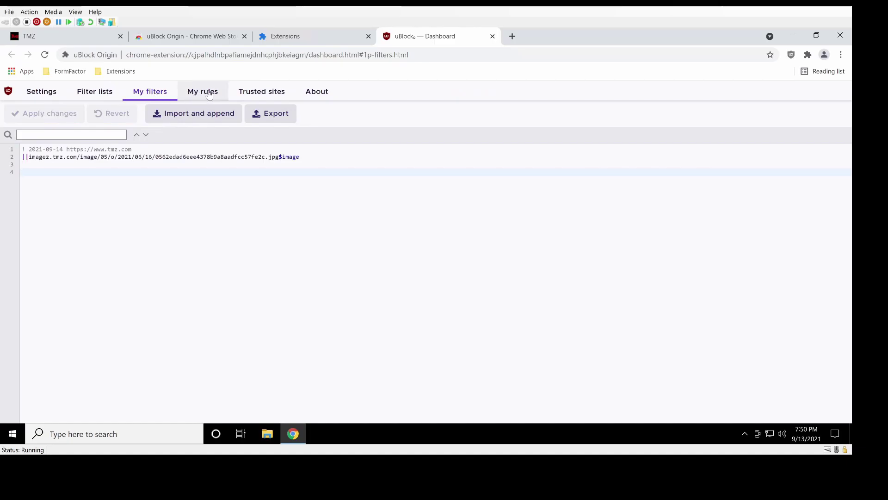
pyautogui.click(249, 95)
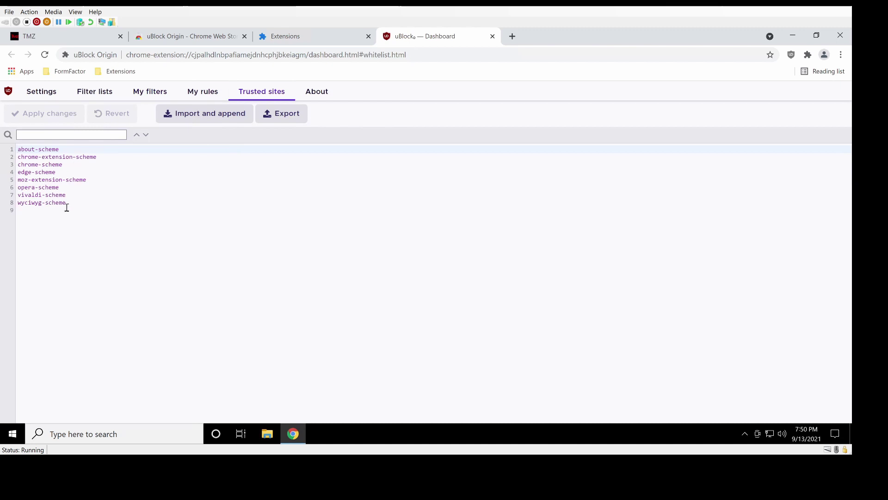
pyautogui.click(81, 218)
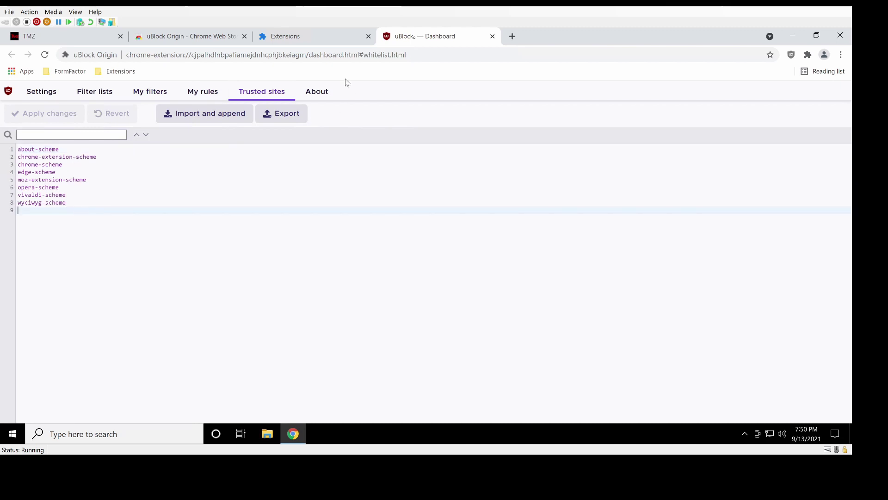
pyautogui.click(90, 40)
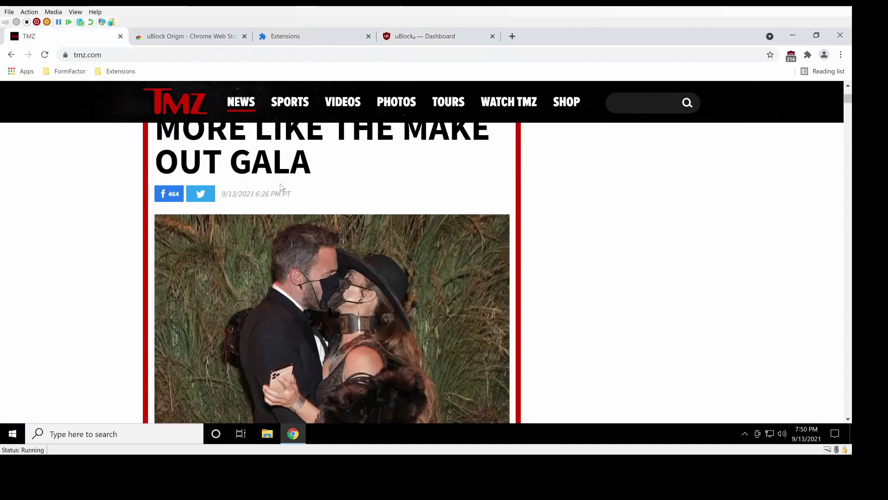
pyautogui.click(792, 55)
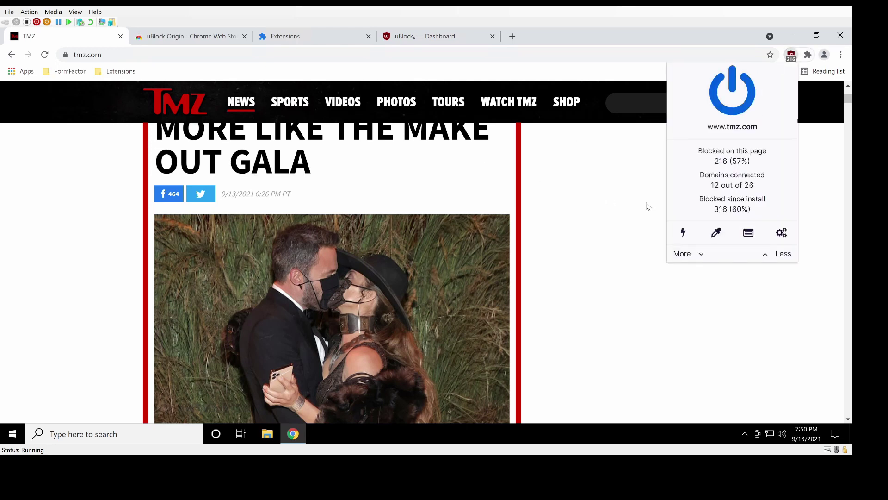
pyautogui.click(742, 110)
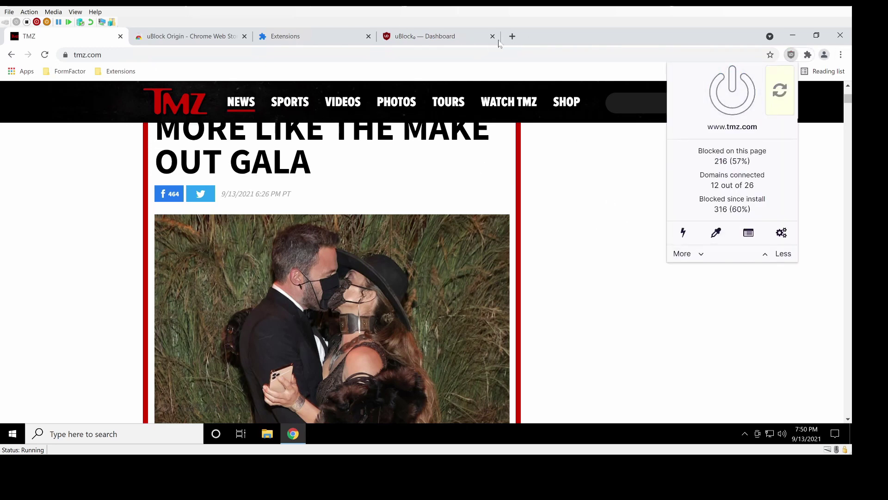
pyautogui.click(430, 37)
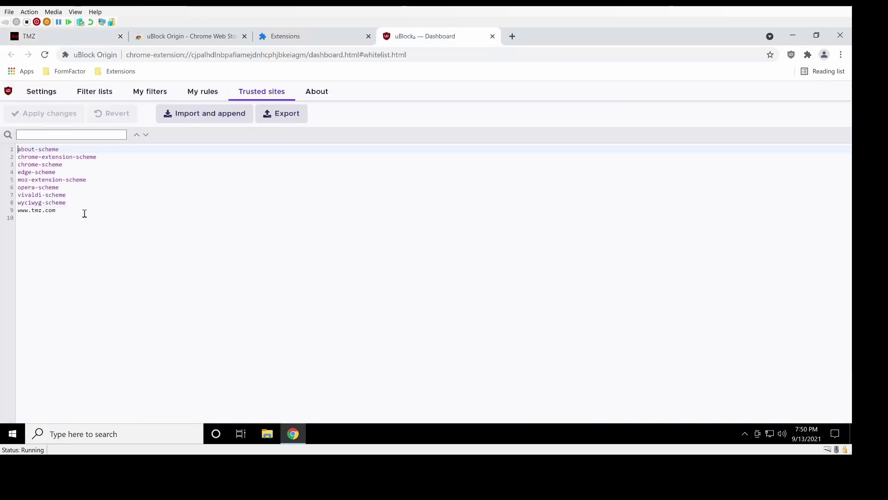
pyautogui.moveTo(85, 214); pyautogui.dragTo(99, 238)
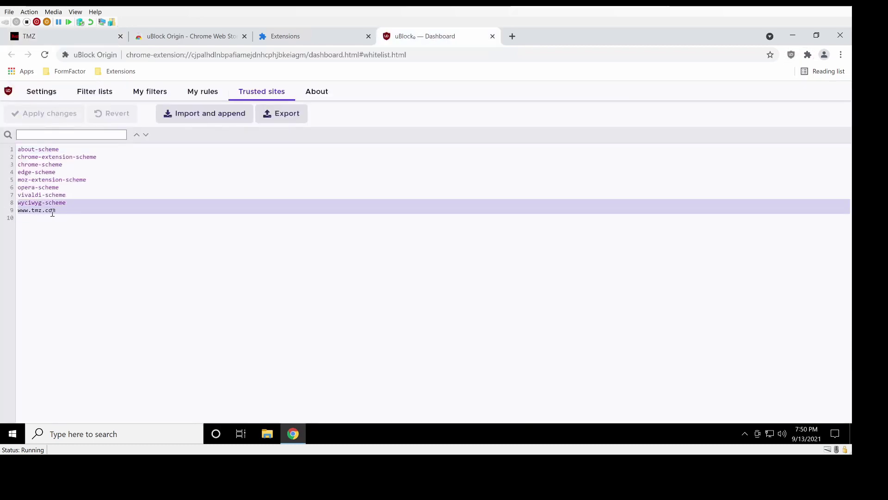